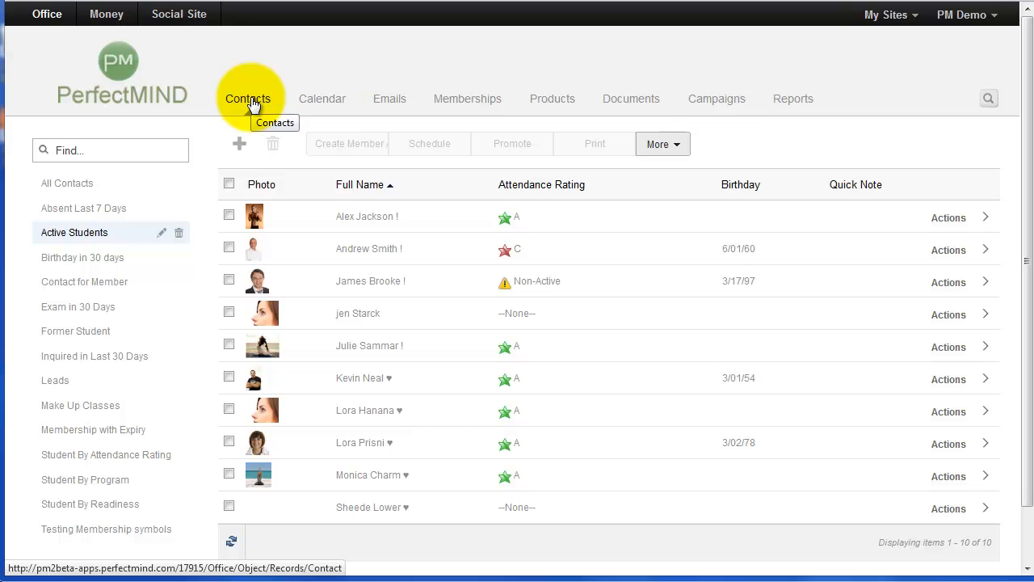
Open the calendar, look over its week view and return to the month view
click(317, 106)
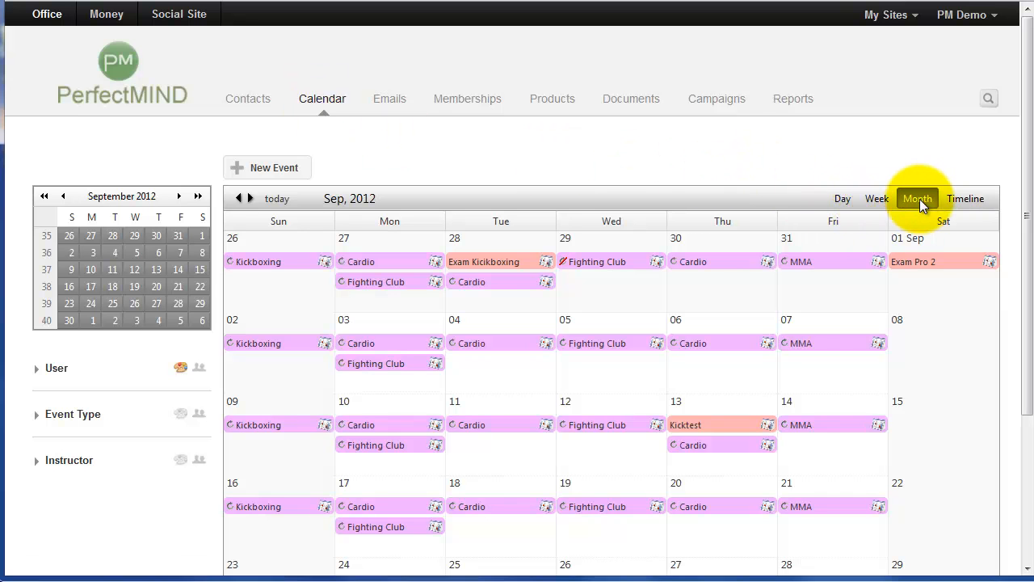
click(877, 199)
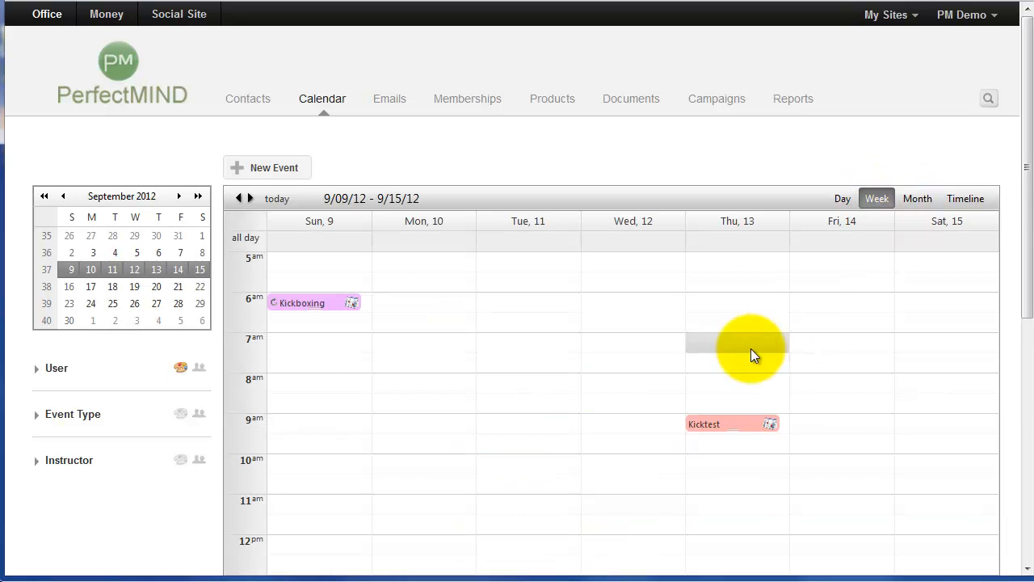
drag(1023, 252, 1005, 191)
click(921, 201)
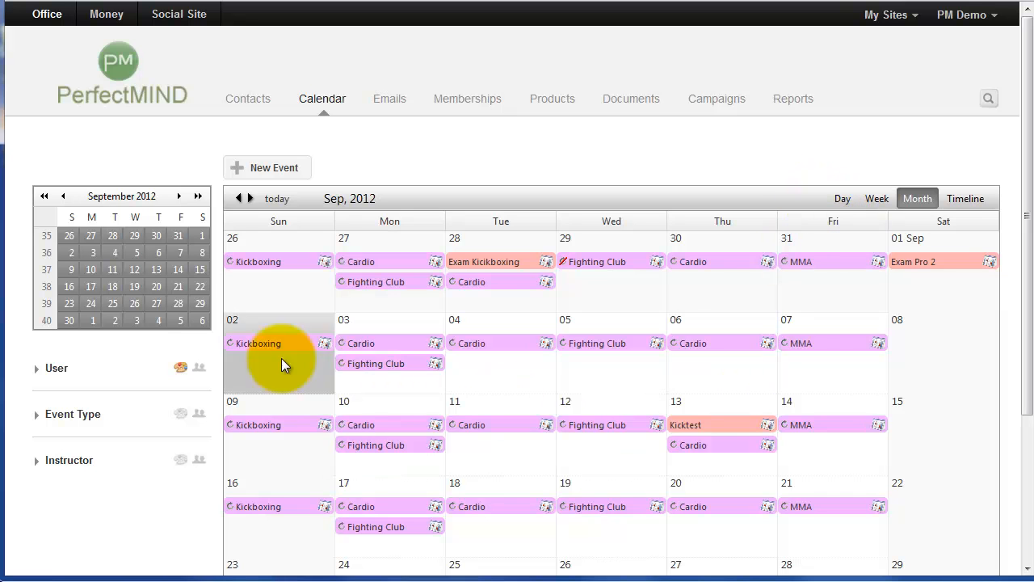
Expand the User and Event Type filters and colour the calendar events by event type
click(37, 372)
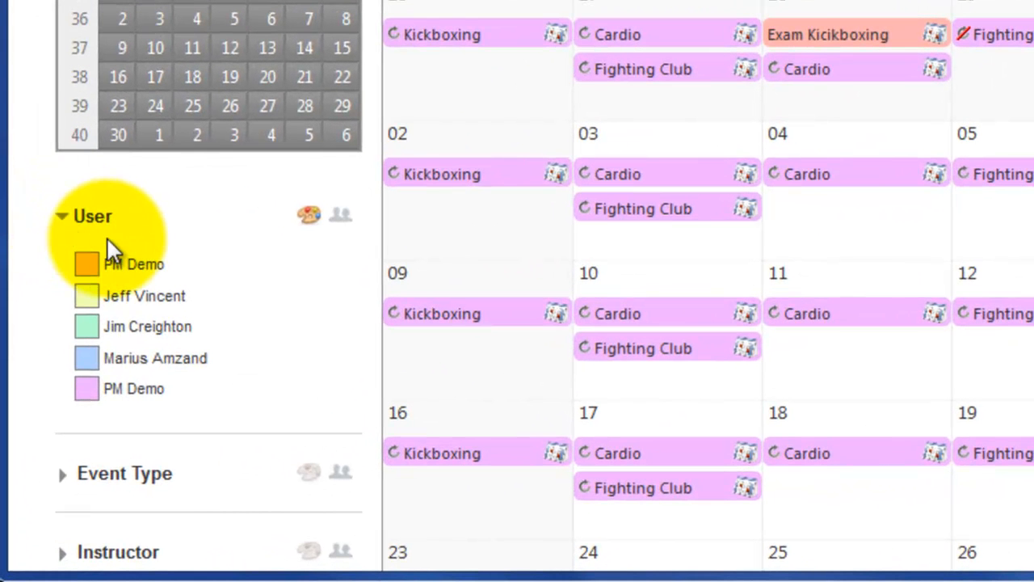
click(137, 400)
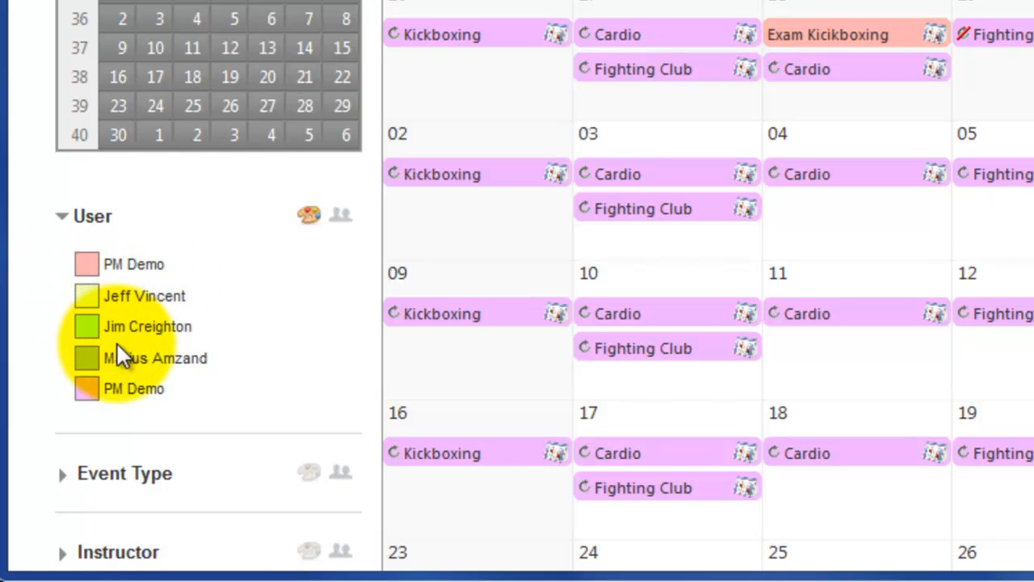
click(63, 475)
scroll(187, 471, down, 4)
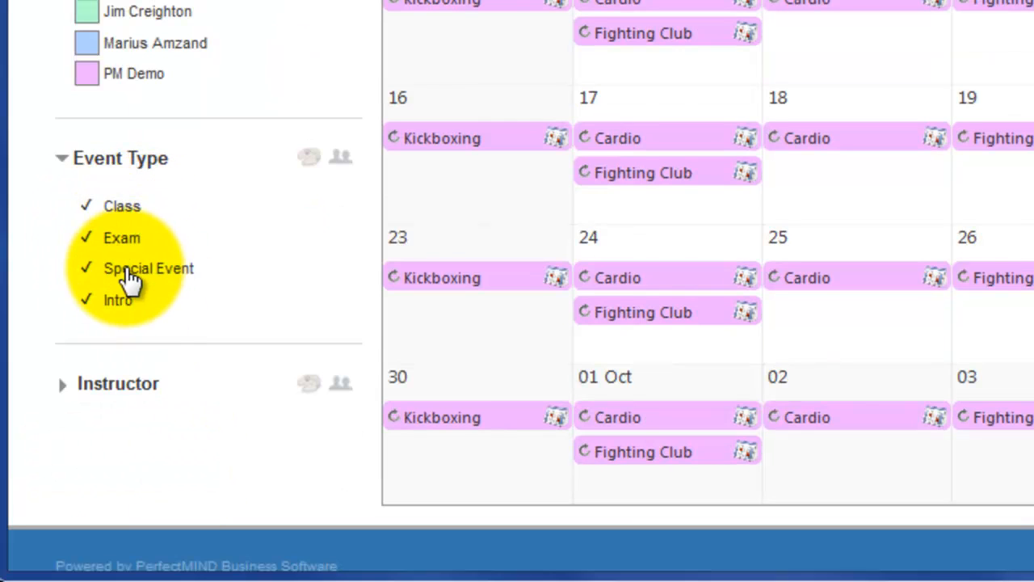
click(309, 156)
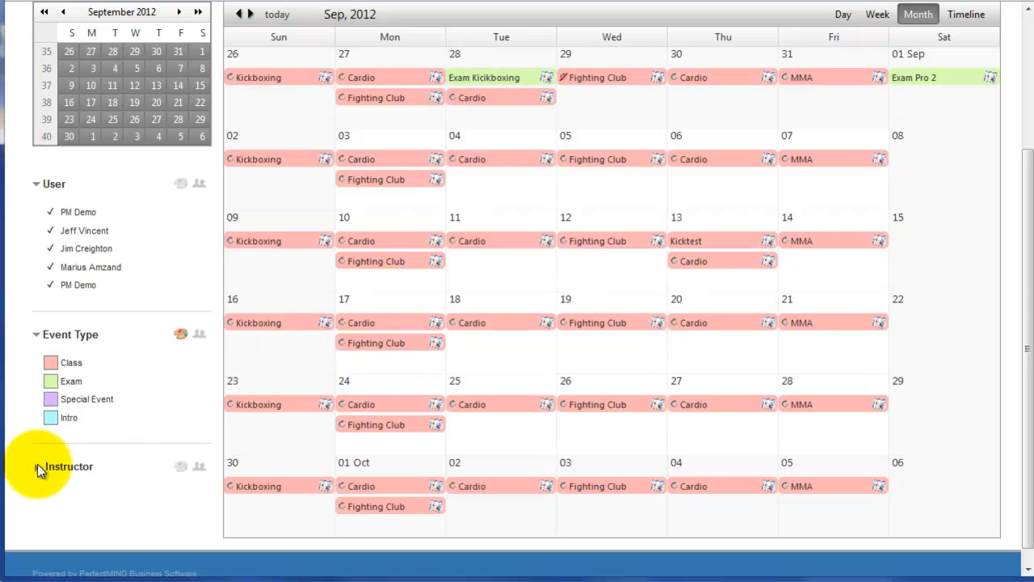
Expand the Instructor filter, colour the events by instructor, and switch the colouring back to users
click(37, 471)
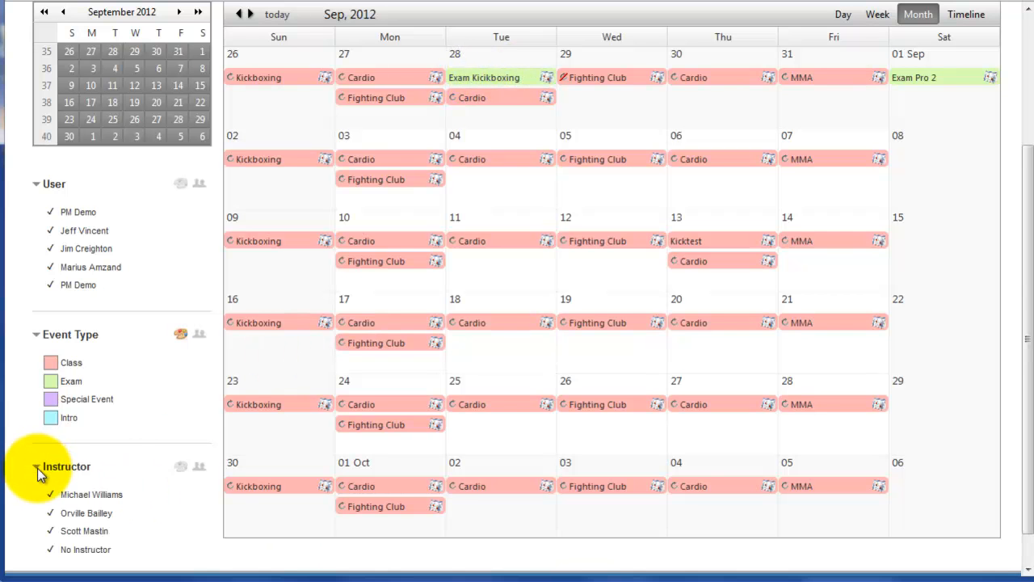
click(181, 469)
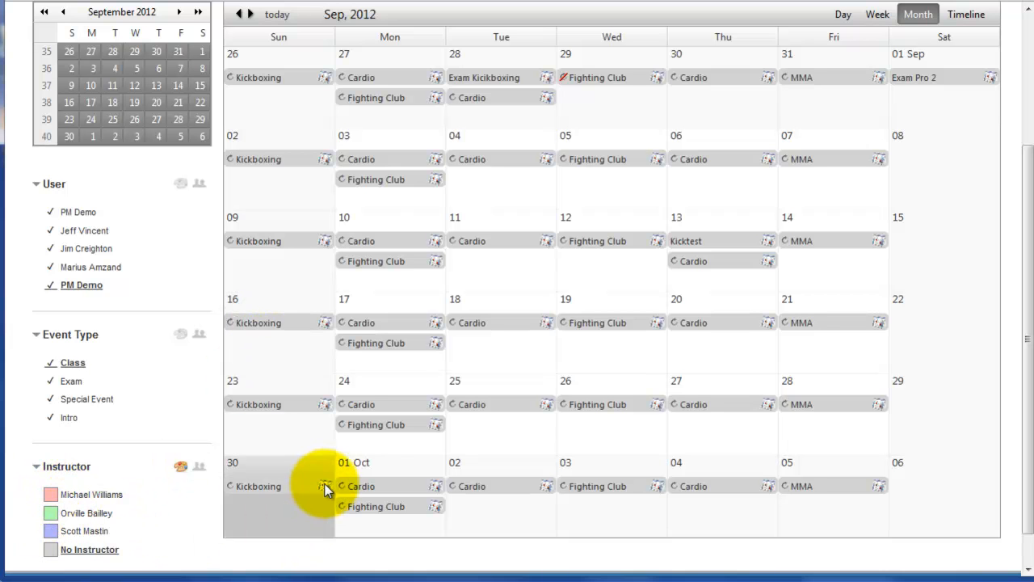
scroll(328, 481, up, 3)
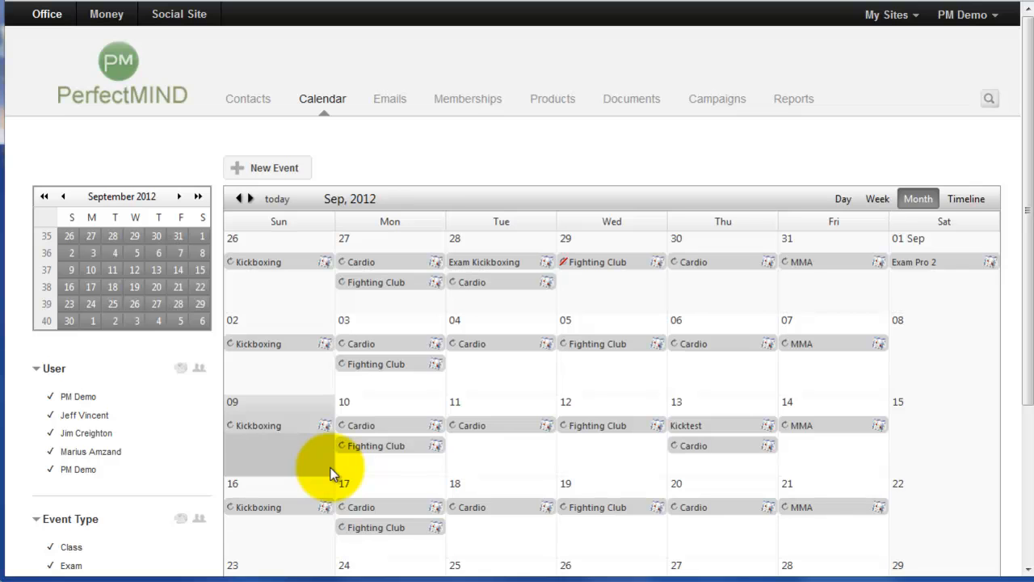
click(181, 369)
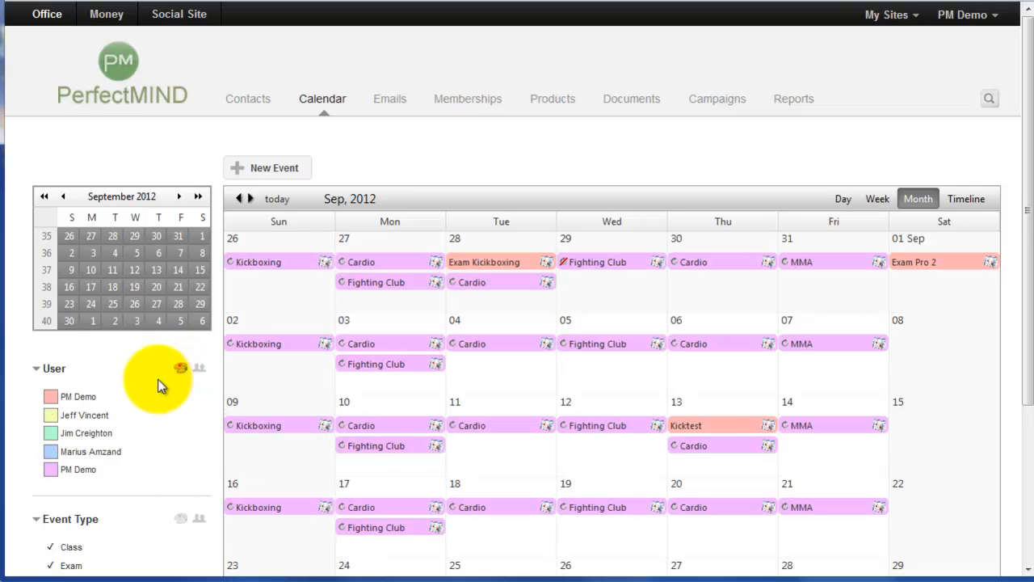
Start a new calendar event of type Class with the subject "Little Ninjas"
click(239, 173)
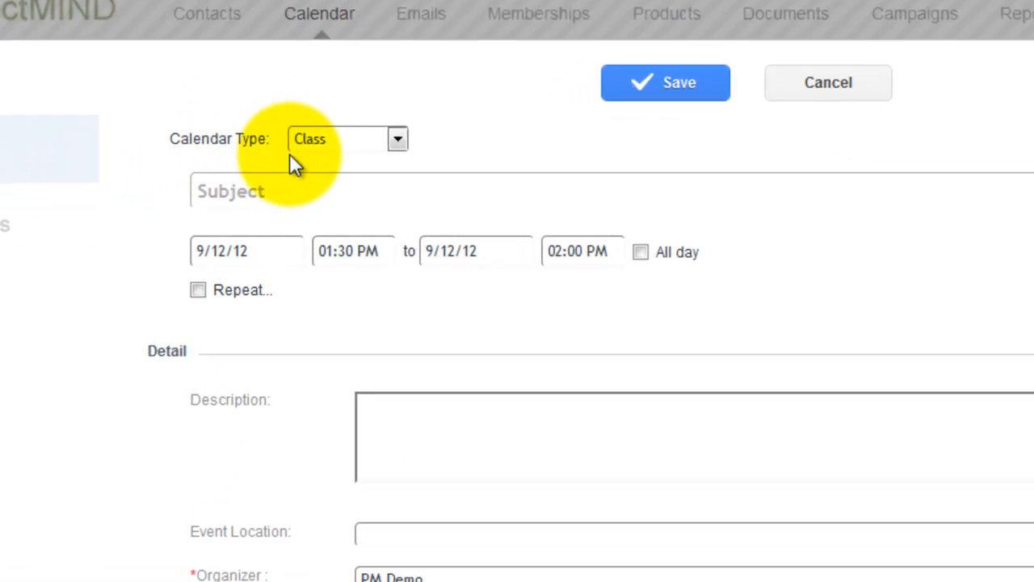
click(394, 138)
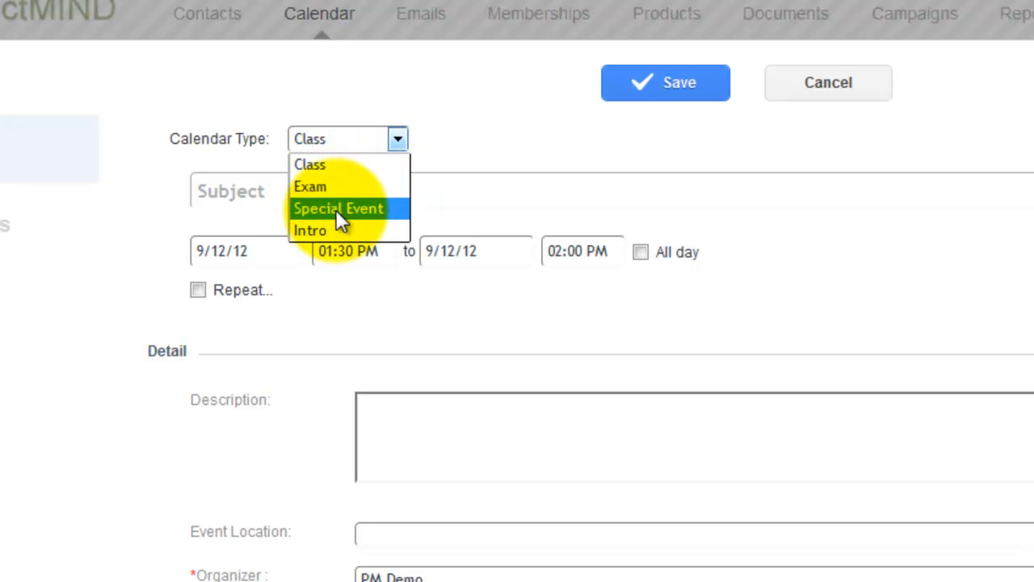
click(481, 164)
click(315, 188)
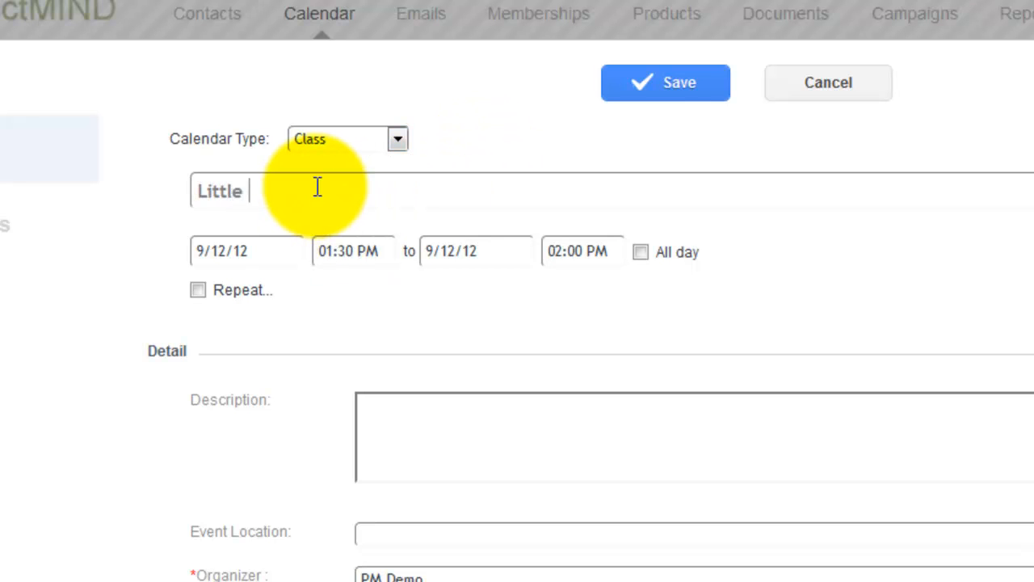
text(Little Ninjas)
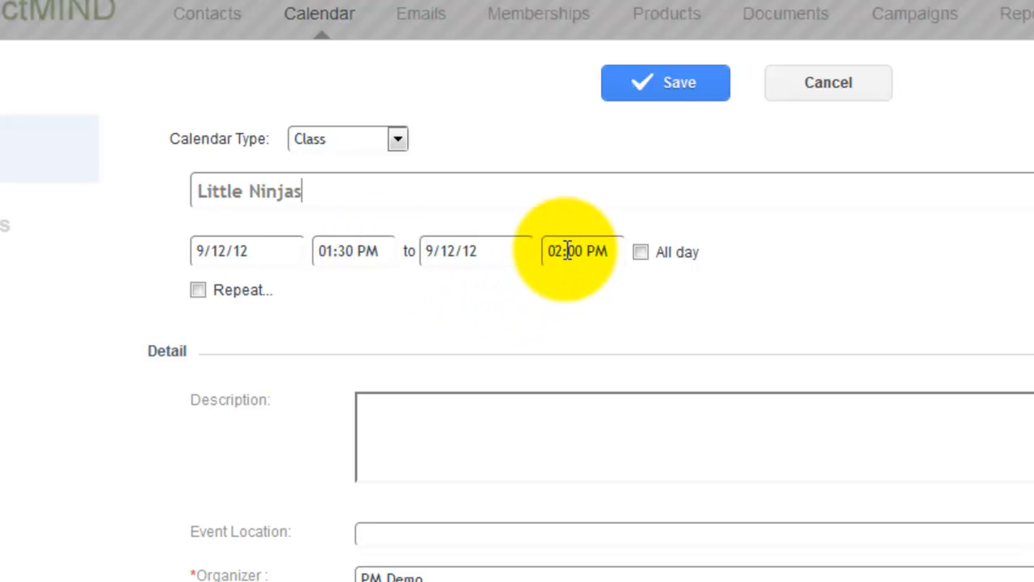
Set the class's start time to 03:00 PM and its end time to 04:00 PM
click(377, 250)
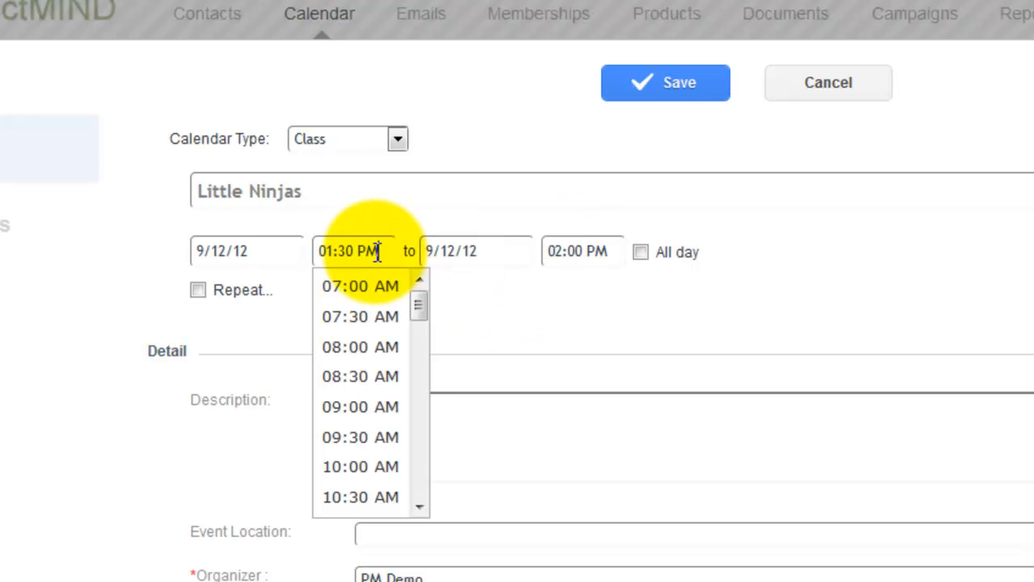
drag(417, 309, 416, 364)
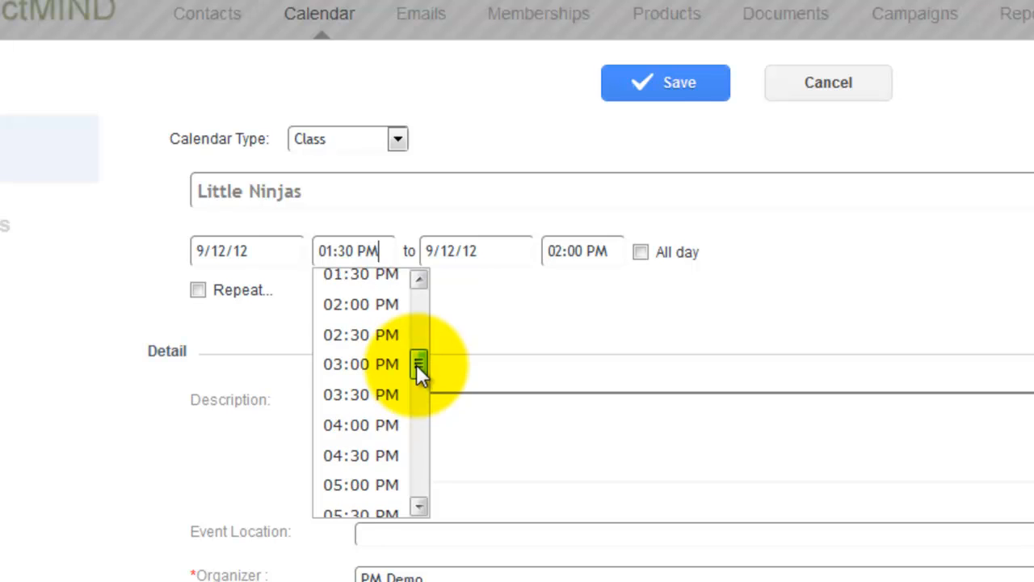
click(371, 364)
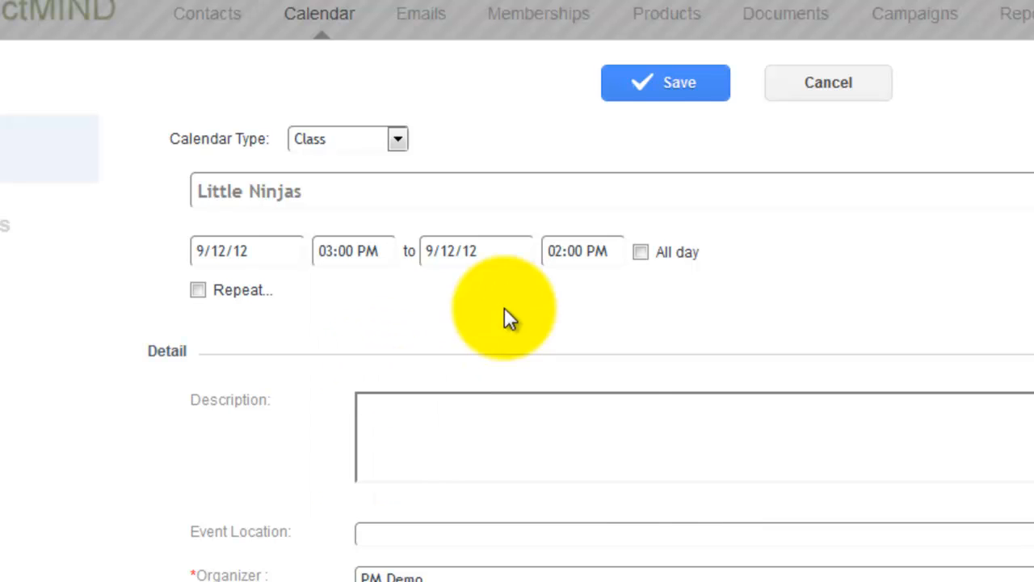
click(572, 246)
drag(649, 308, 647, 375)
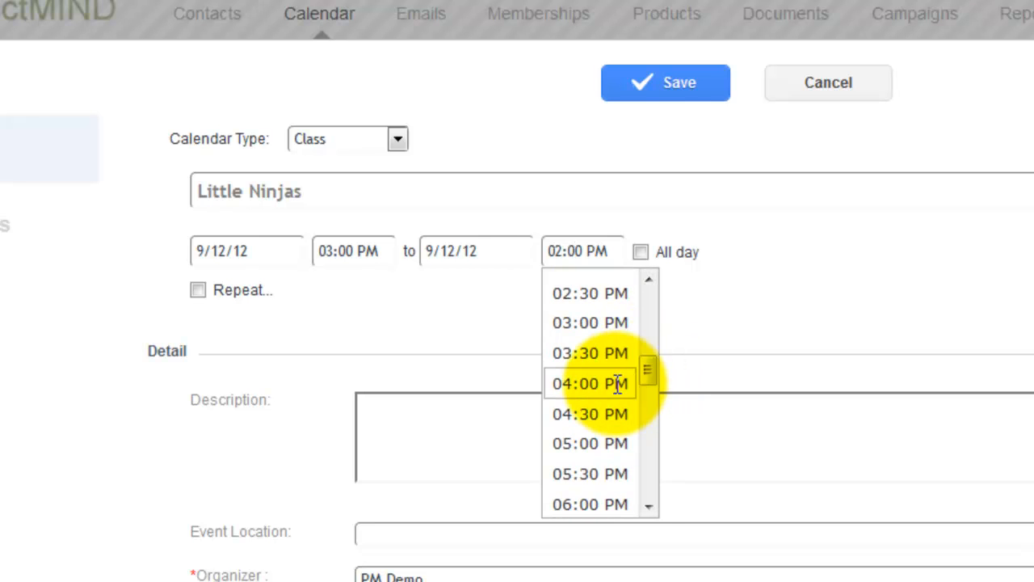
click(635, 381)
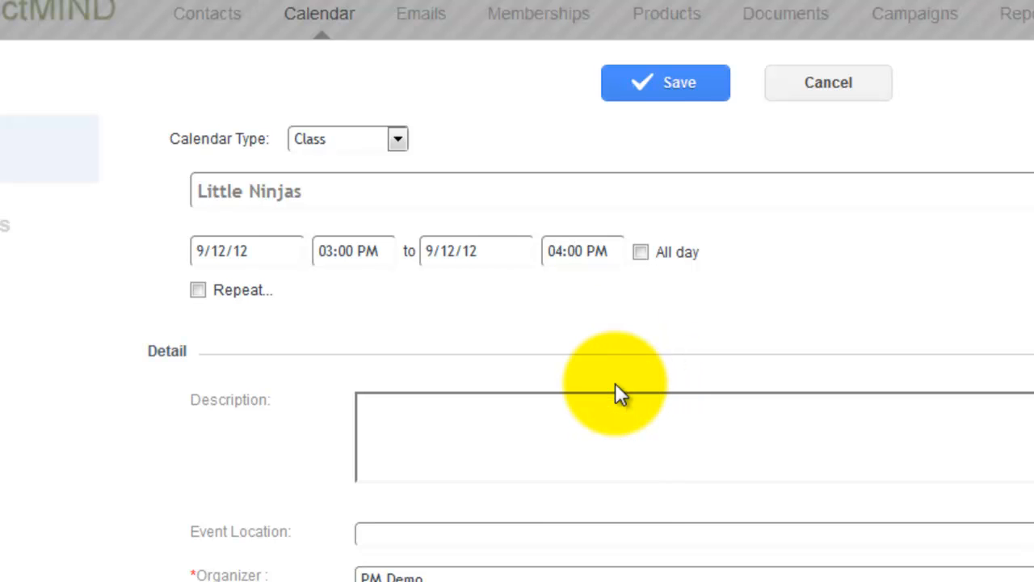
Change the class's end time to 03:45 PM
click(597, 251)
drag(647, 307, 648, 378)
click(589, 318)
click(580, 252)
key(BackSpace)
key(BackSpace)
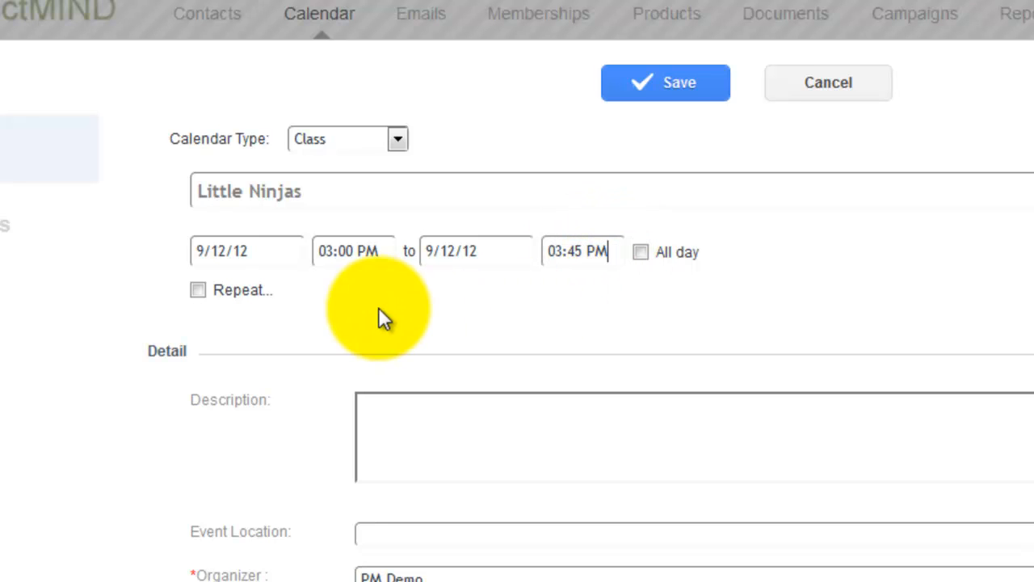
Make the class repeat weekly on Monday, Wednesday and Friday
click(198, 290)
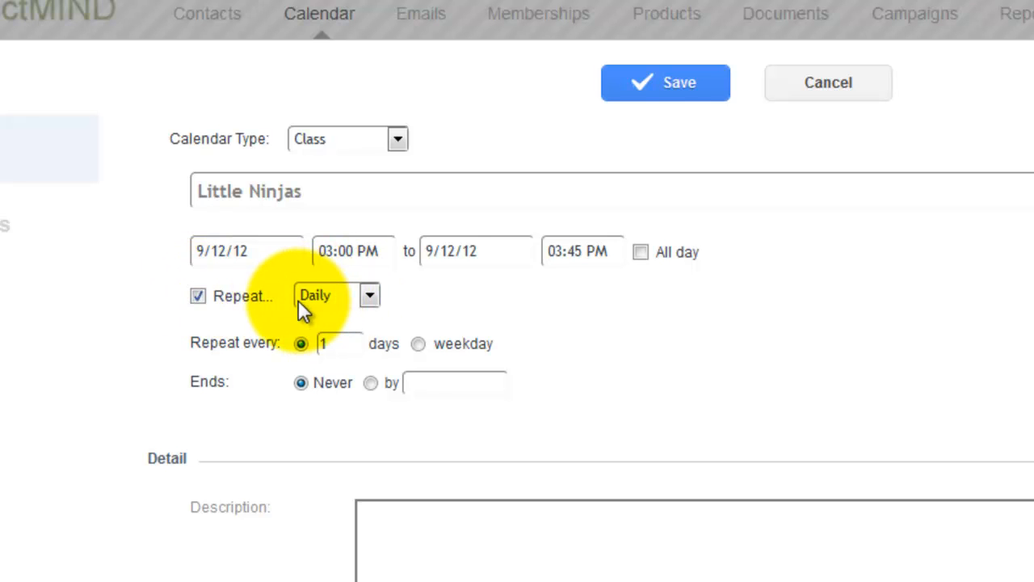
click(369, 295)
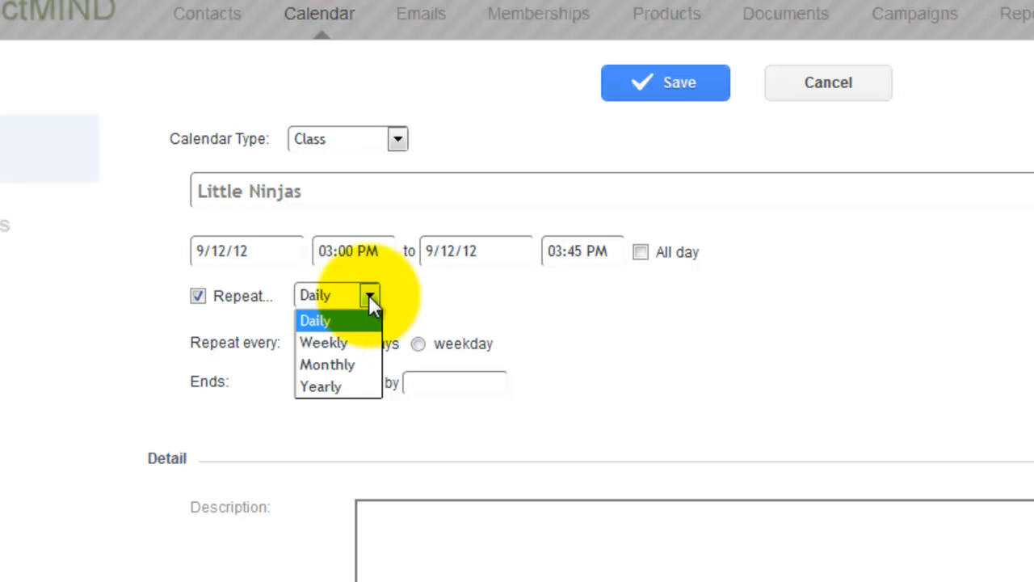
click(327, 346)
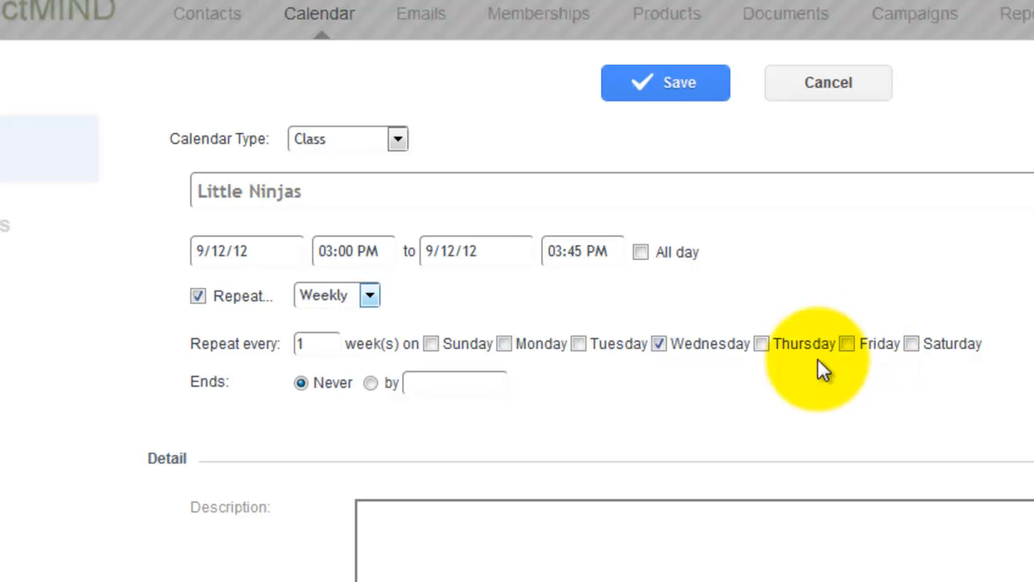
click(505, 345)
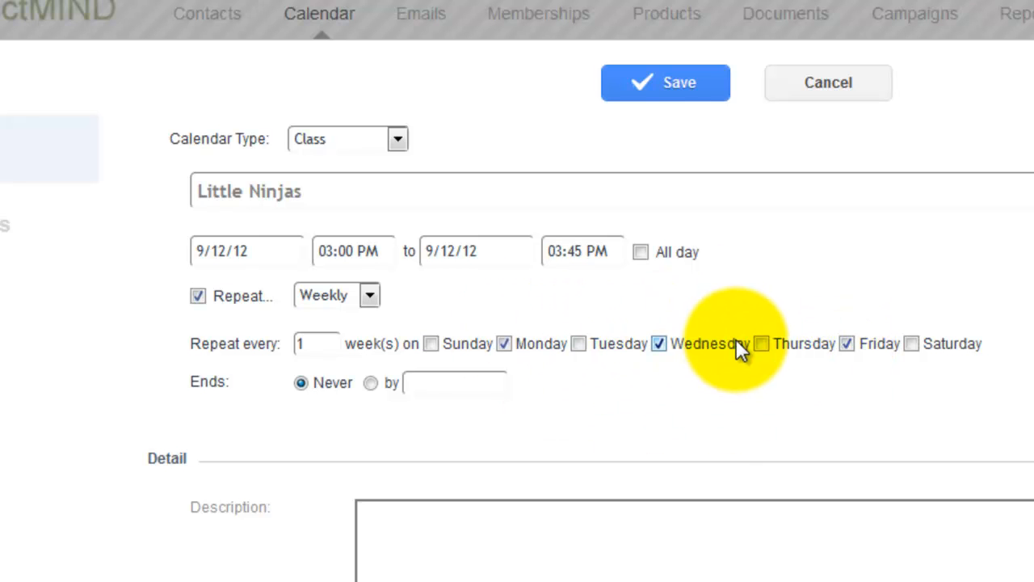
click(661, 344)
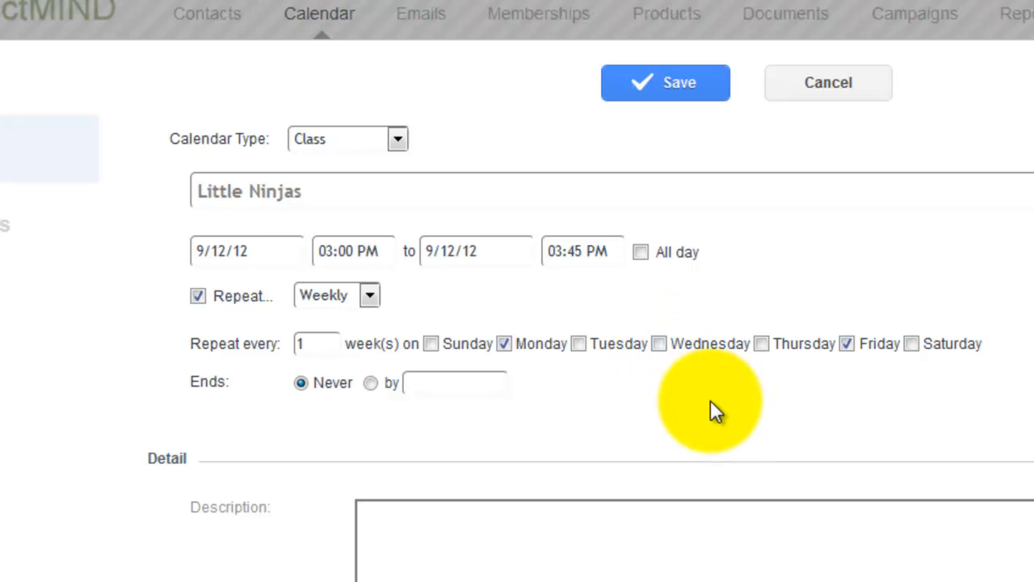
click(660, 343)
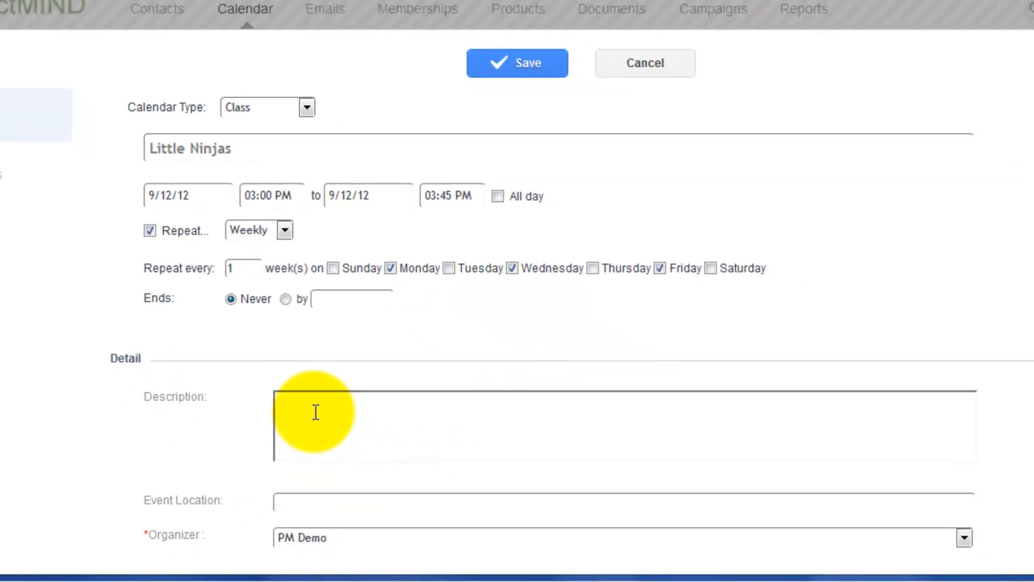
Review the options for who the class is shown to and who can be its organizer
scroll(322, 407, down, 3)
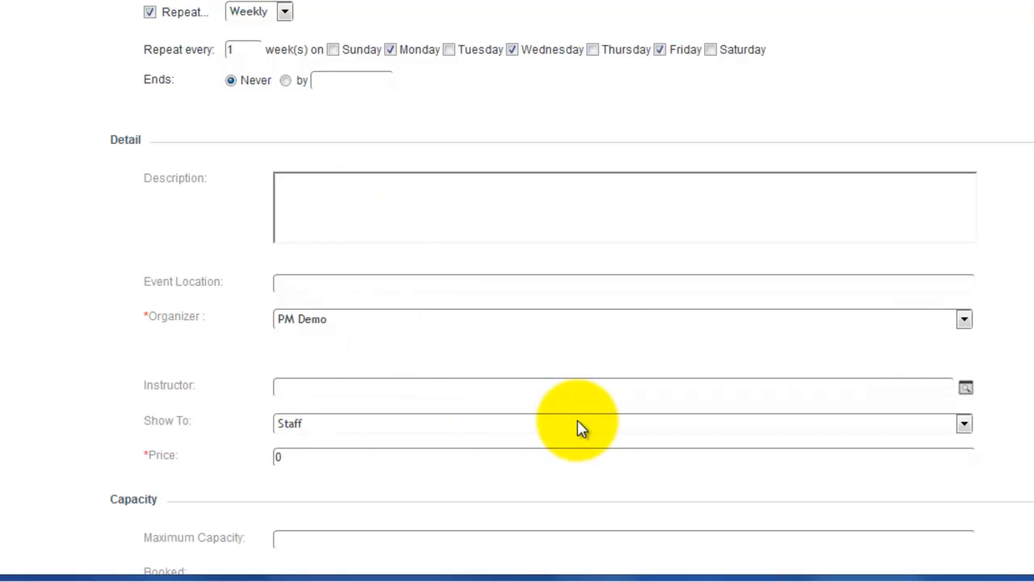
click(966, 426)
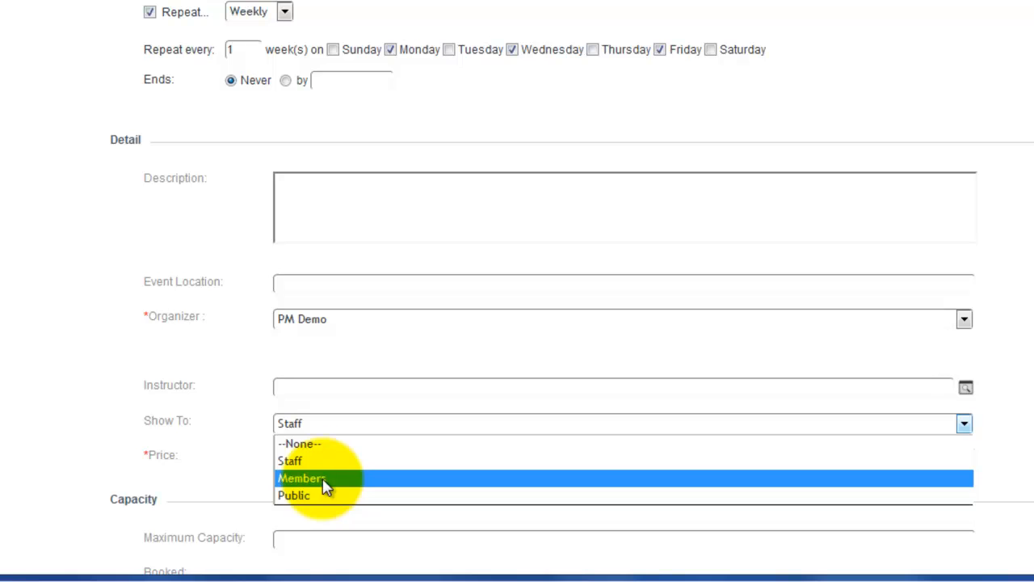
click(252, 389)
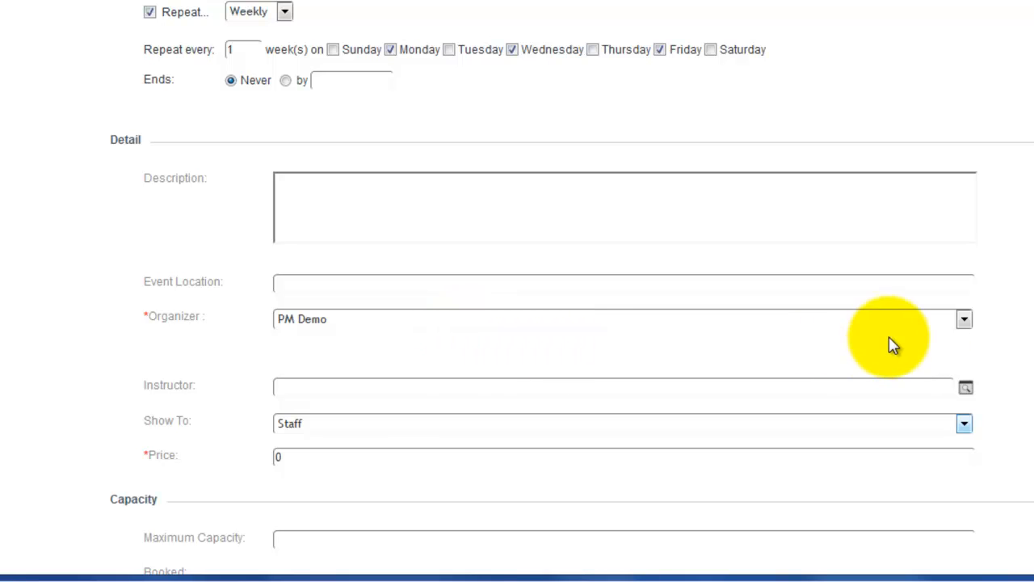
click(964, 321)
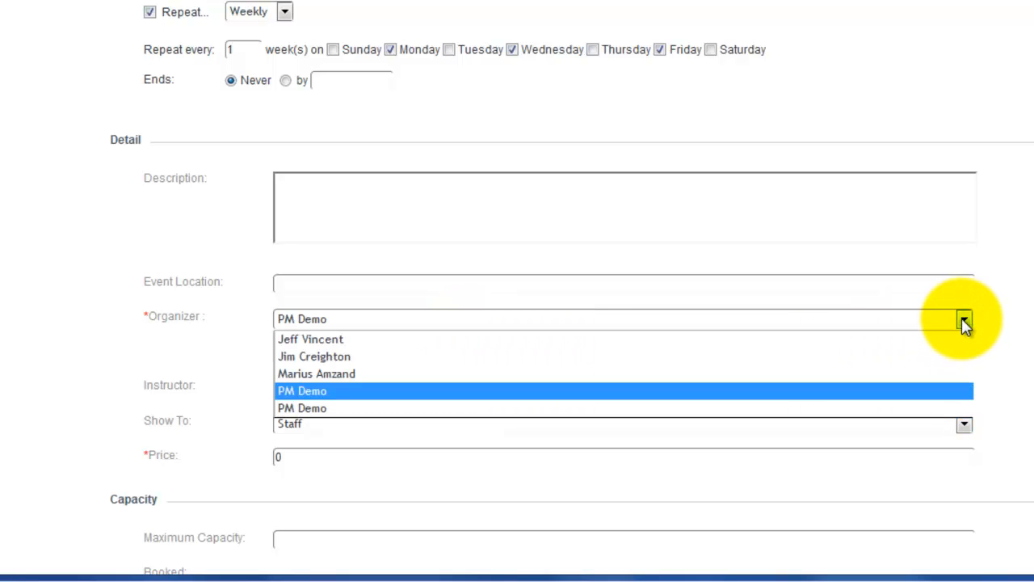
click(199, 347)
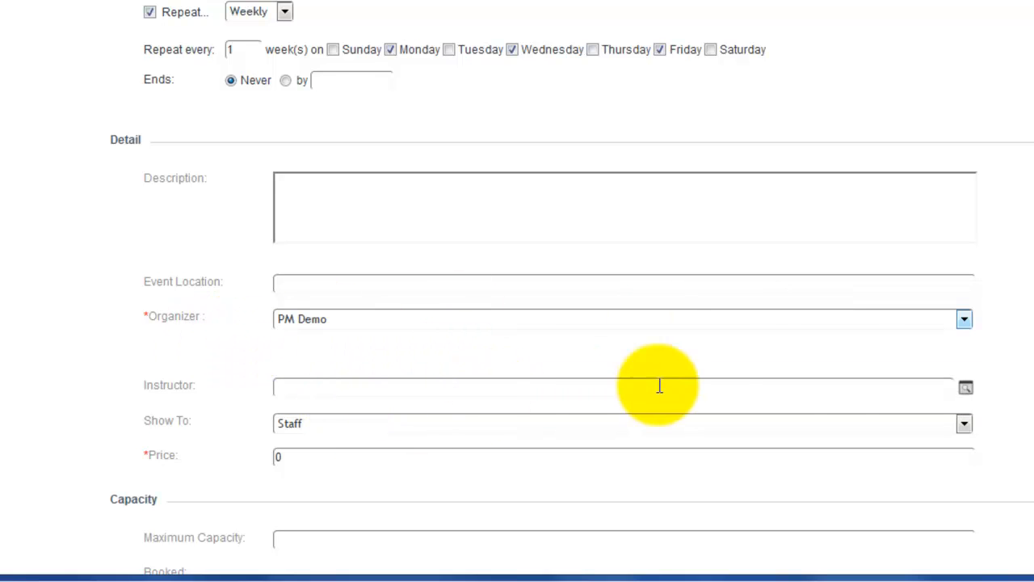
Assign the last listed instructor to the class and set its maximum capacity to 25
click(966, 391)
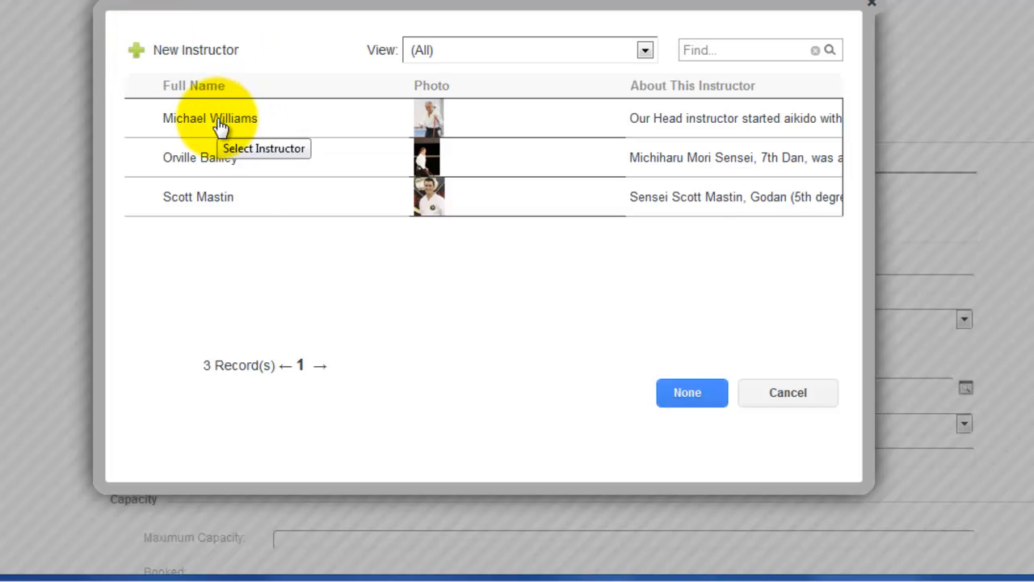
click(198, 205)
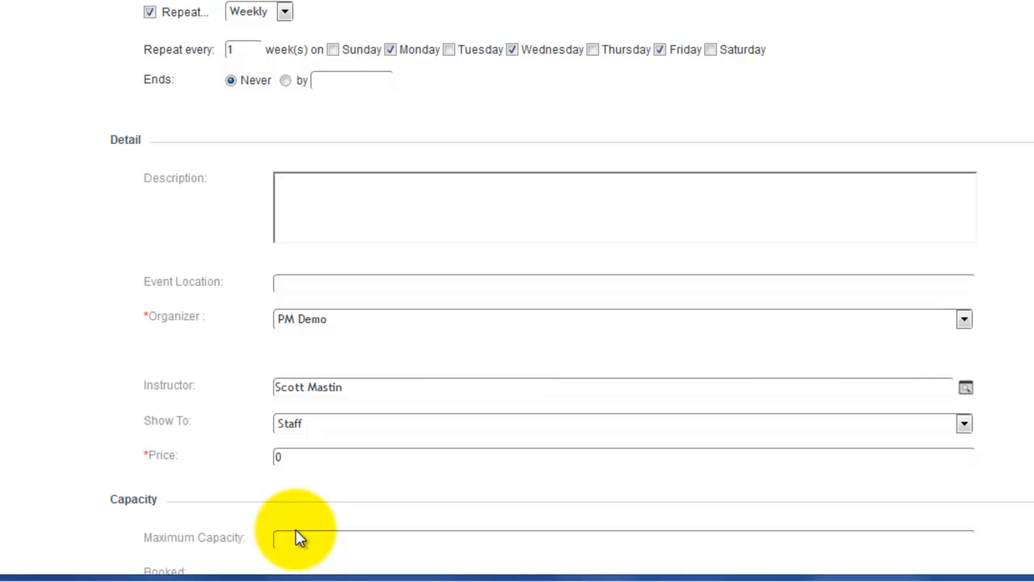
text(25)
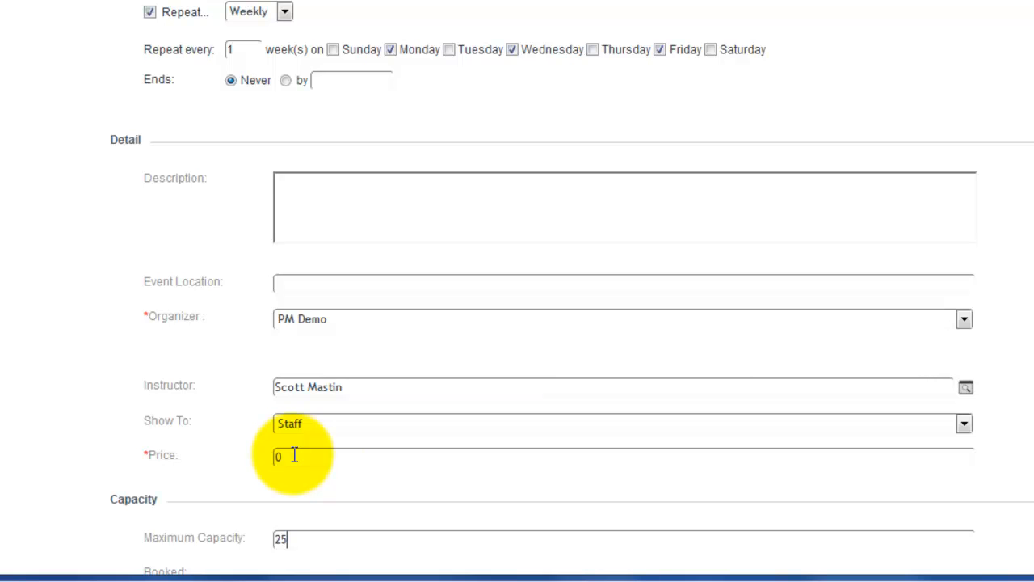
Set the class's maximum capacity to 0
drag(293, 537, 215, 537)
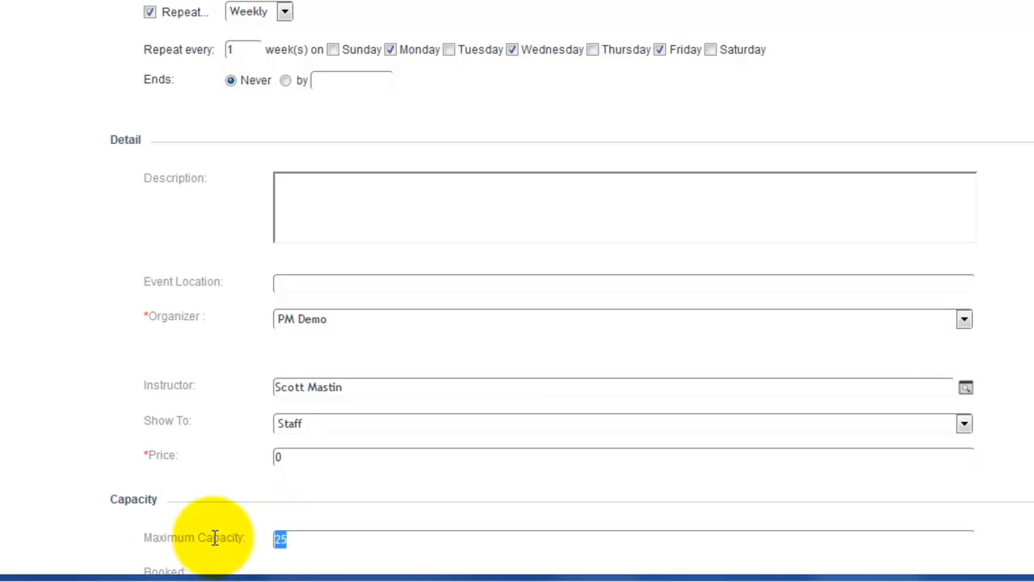
text(0)
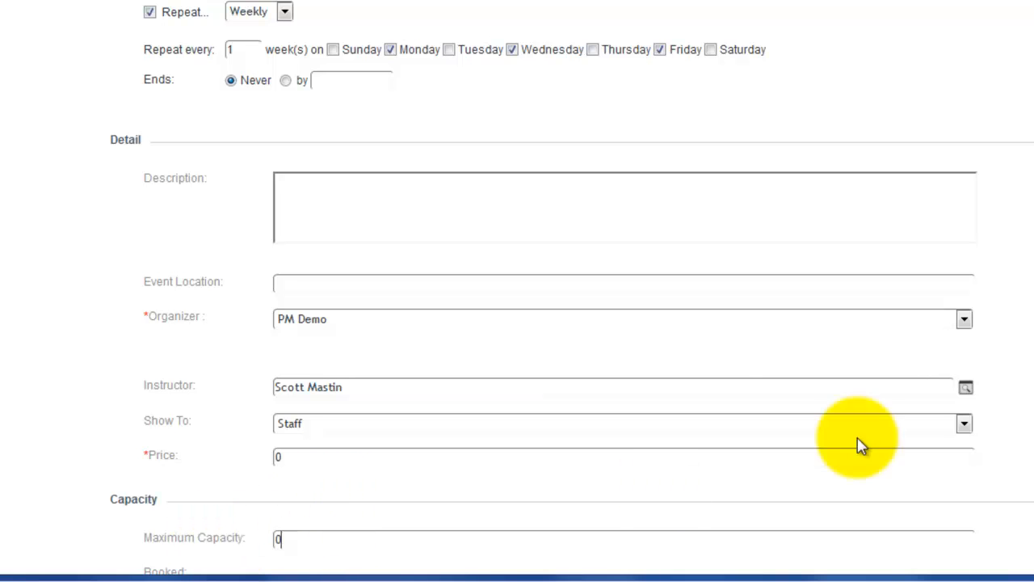
Review the programs and styles available for the class criteria without choosing one
scroll(1031, 408, down, 3)
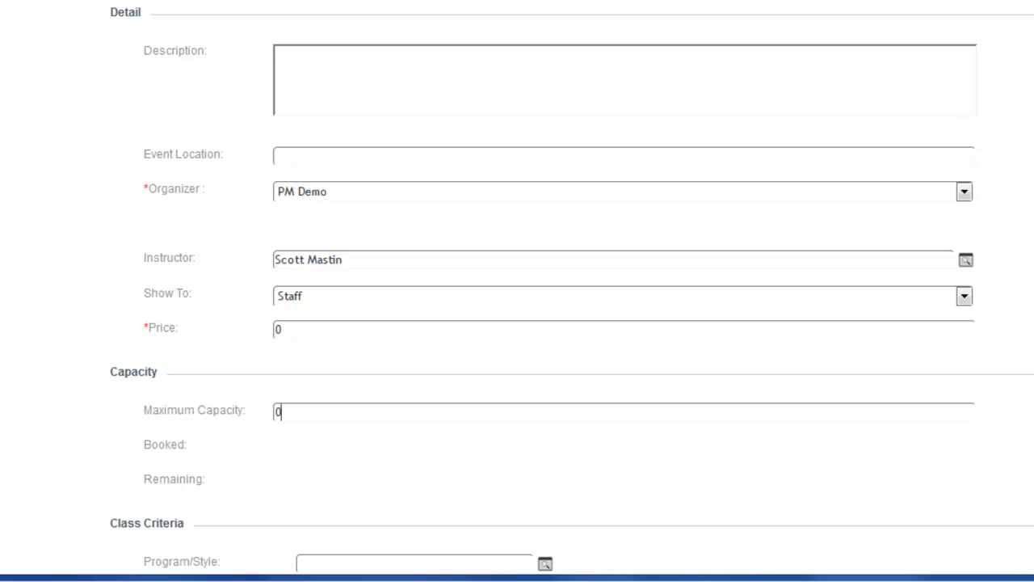
scroll(572, 286, down, 1)
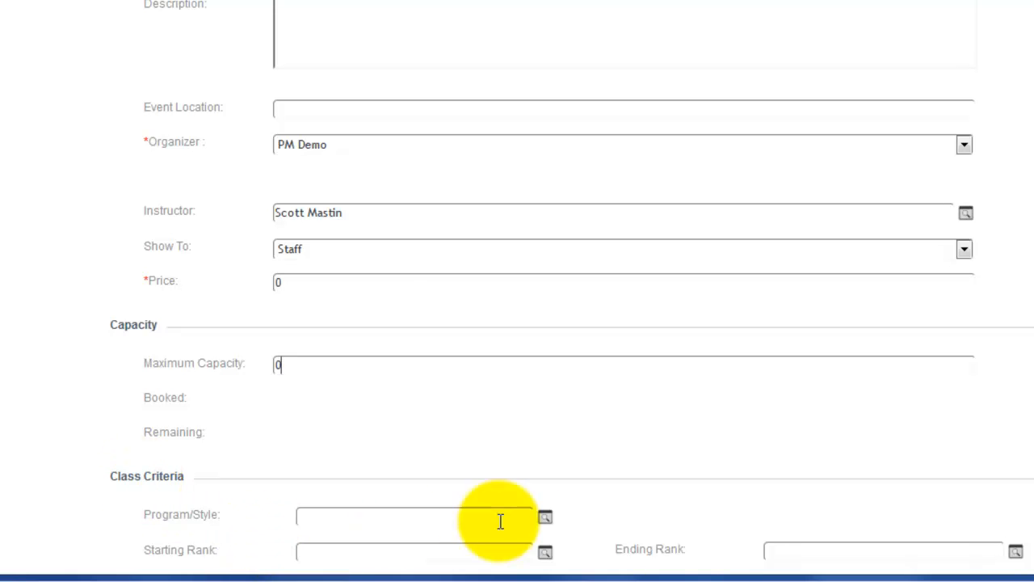
click(546, 521)
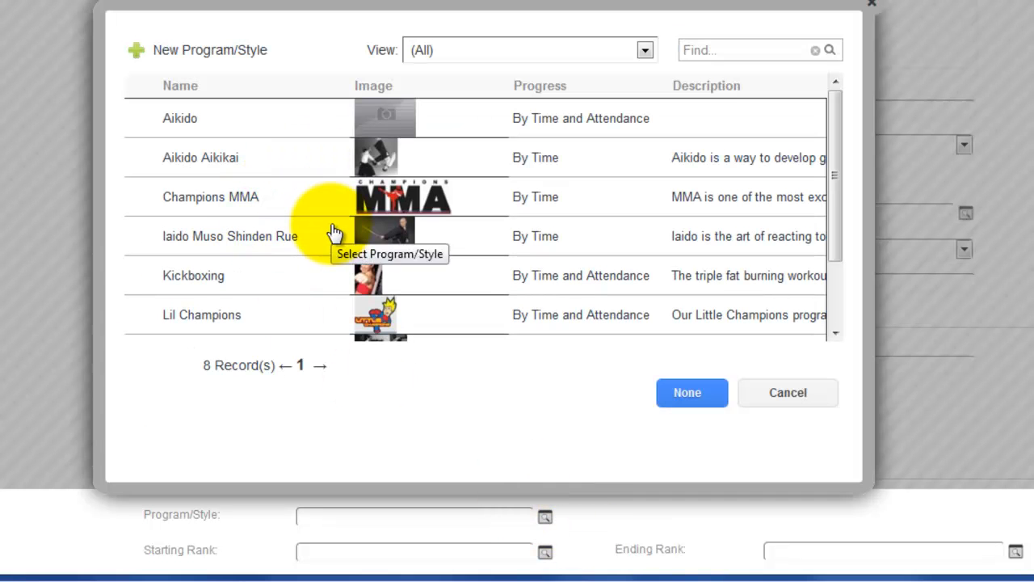
click(780, 395)
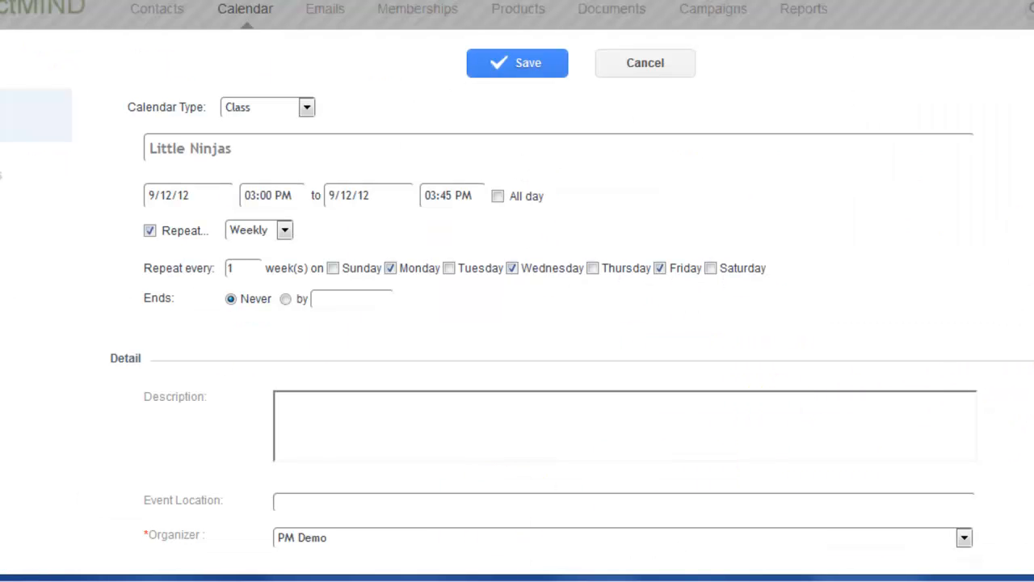
Save the recurring Little Ninjas class and return to the calendar
scroll(517, 291, down, 5)
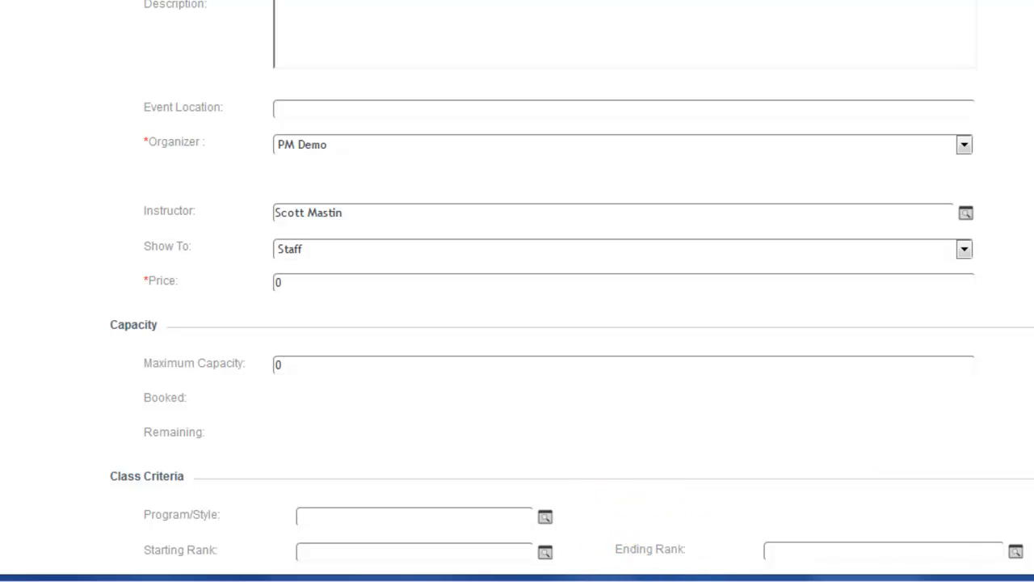
scroll(517, 323, up, 5)
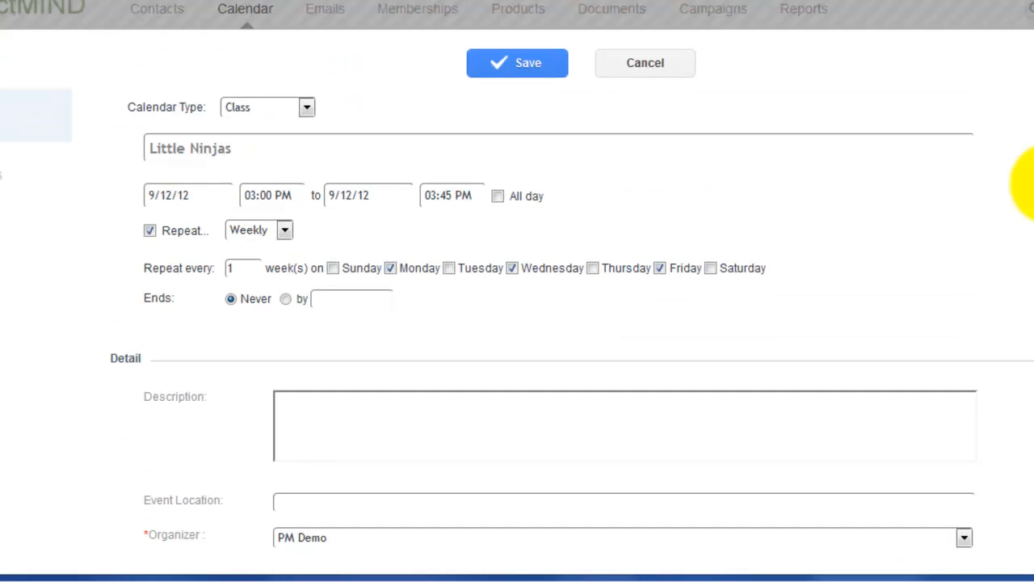
click(505, 62)
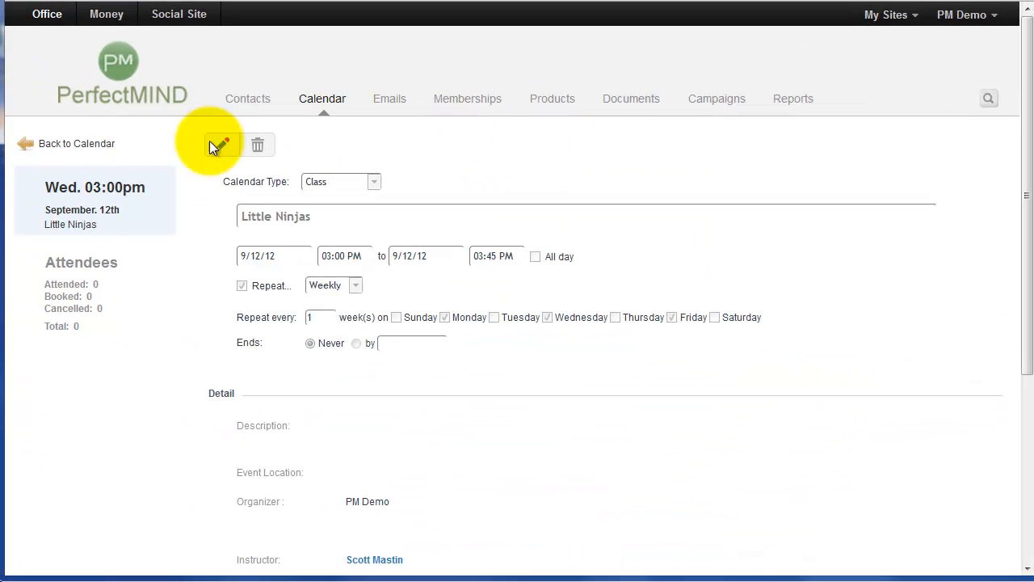
click(42, 144)
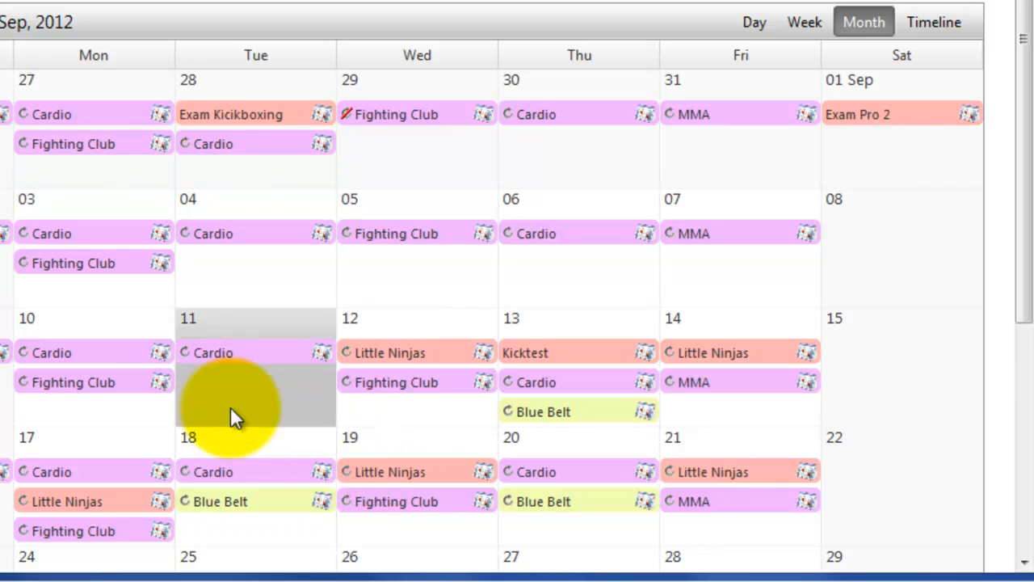
Open only the September 12 occurrence of the Little Ninjas class for editing, not the whole series
double_click(379, 356)
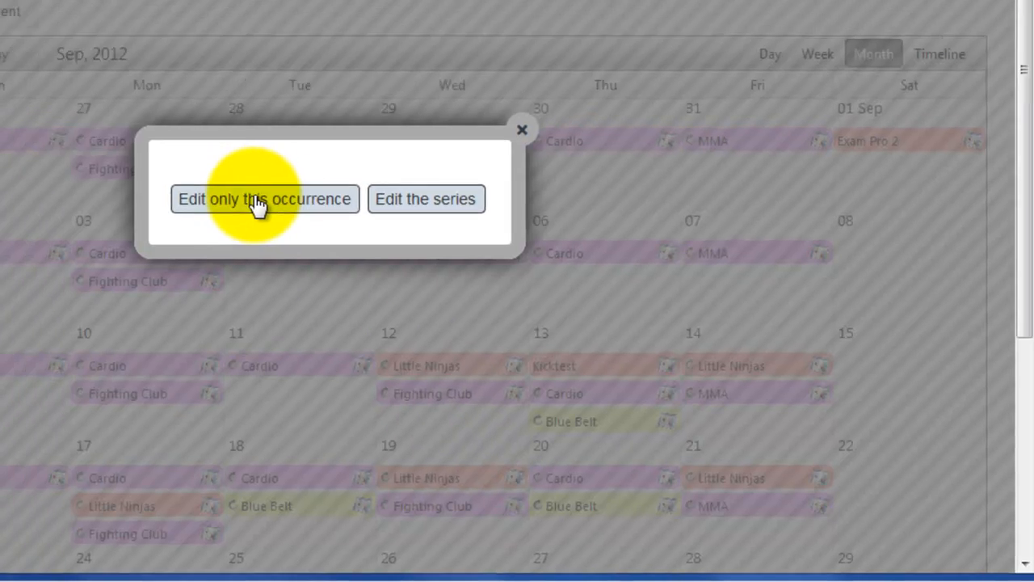
click(210, 178)
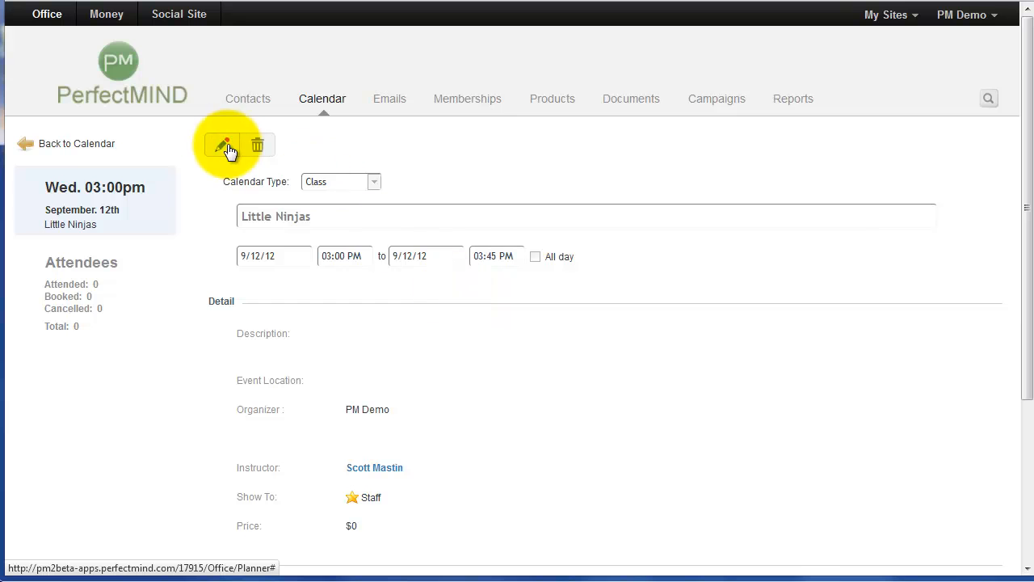
click(223, 148)
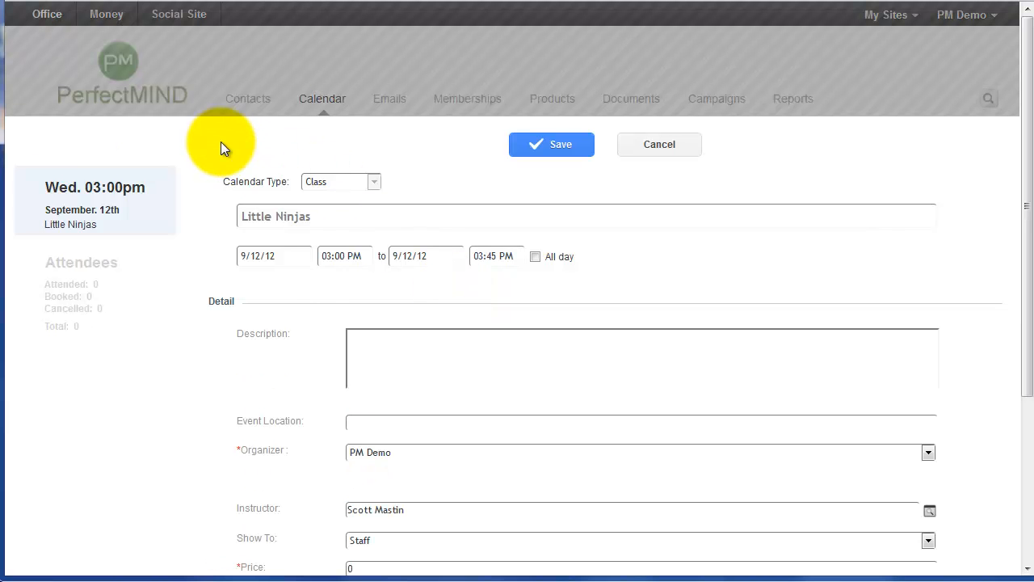